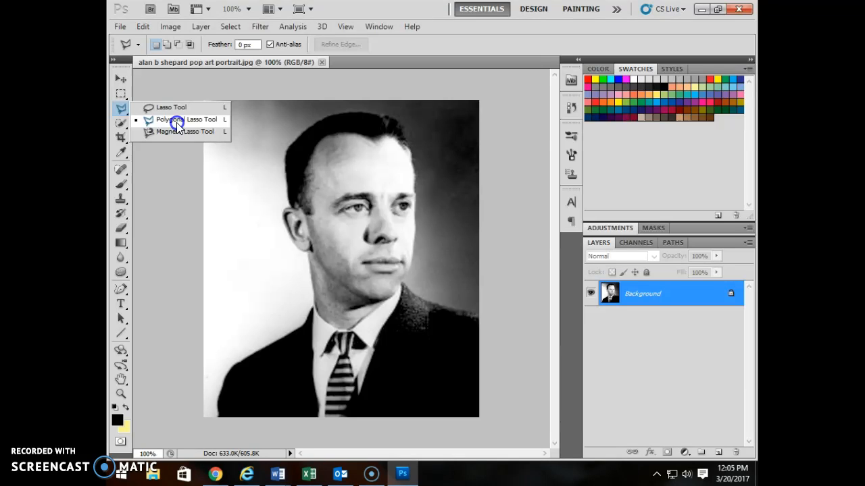
Outline the side of the head with the visible ear, using a jagged Polygonal Lasso edge down the face, and copy it to a new layer
click(176, 122)
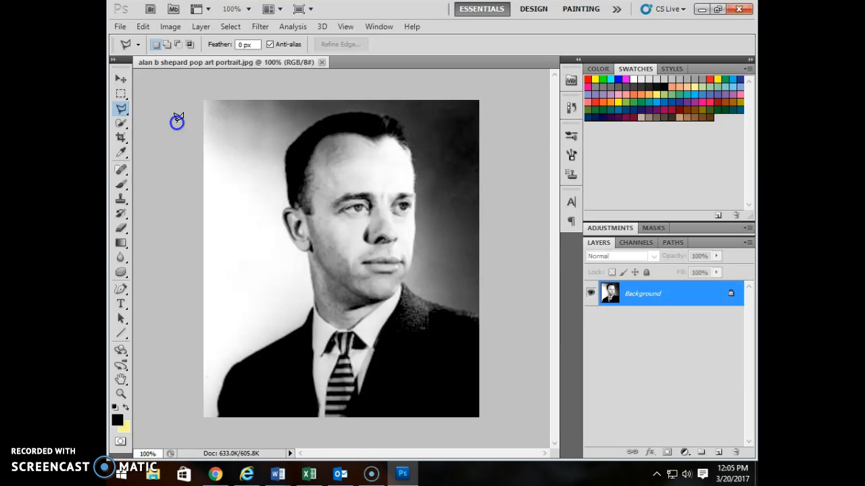
click(345, 125)
click(340, 174)
click(355, 216)
click(335, 259)
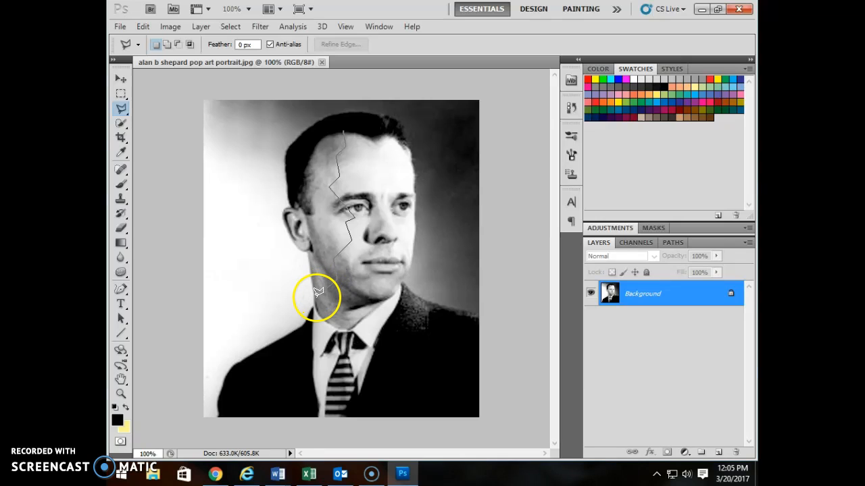
click(312, 255)
click(278, 256)
click(263, 190)
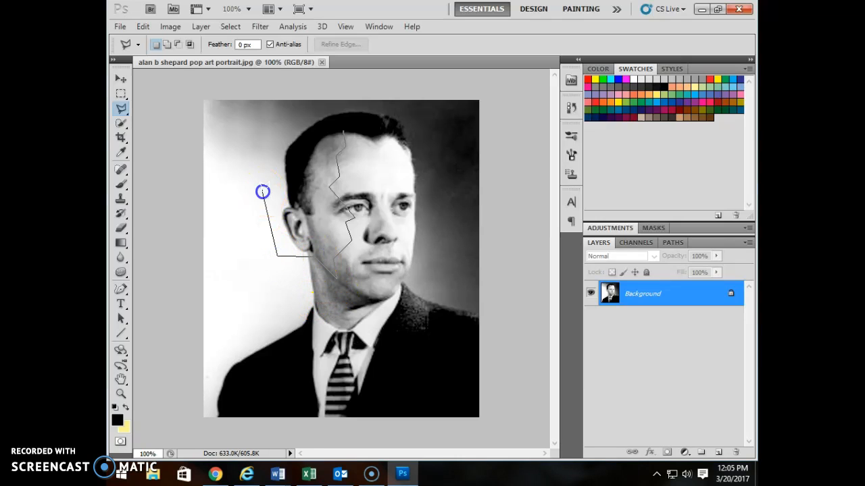
click(271, 112)
click(324, 107)
click(346, 123)
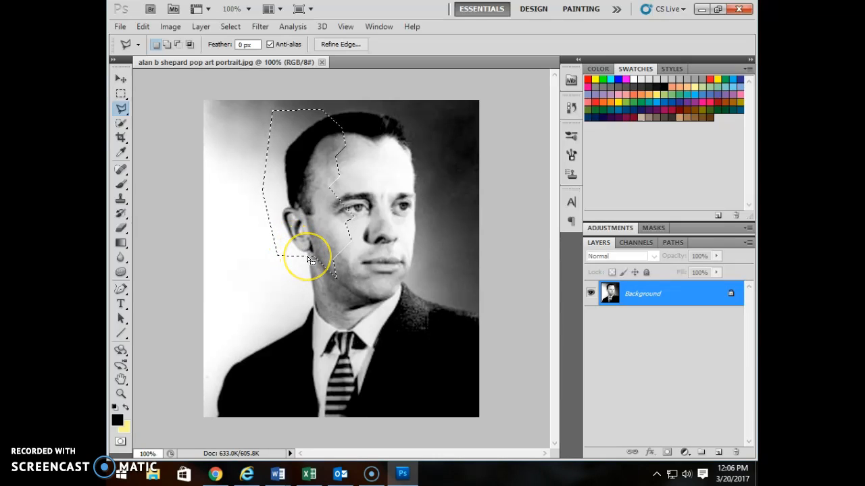
key(ctrl+j)
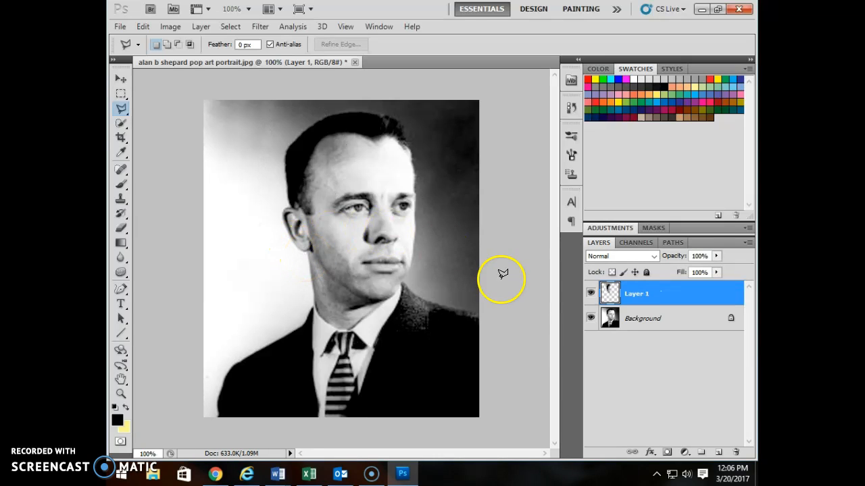
Inspect the copied face piece by toggling the visibility of the background and the new layer
click(591, 318)
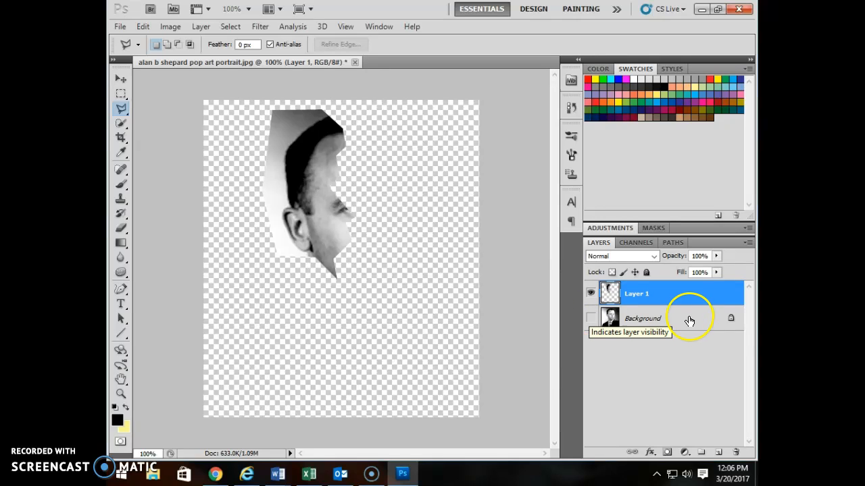
click(591, 318)
click(591, 293)
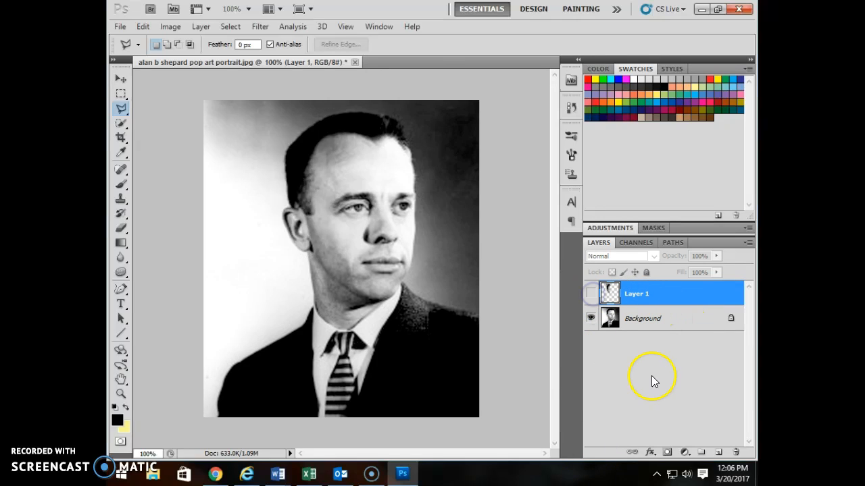
click(592, 293)
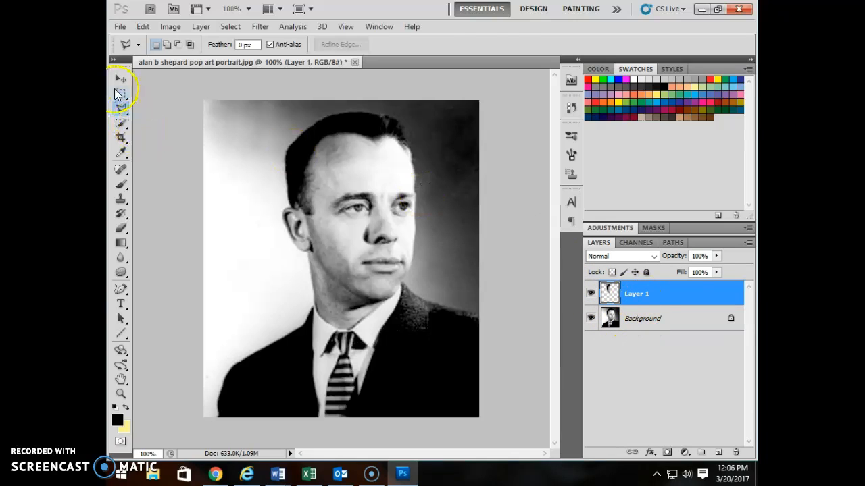
Try nudging the copied face piece sideways with the Move tool to test the gap along the crack
click(121, 79)
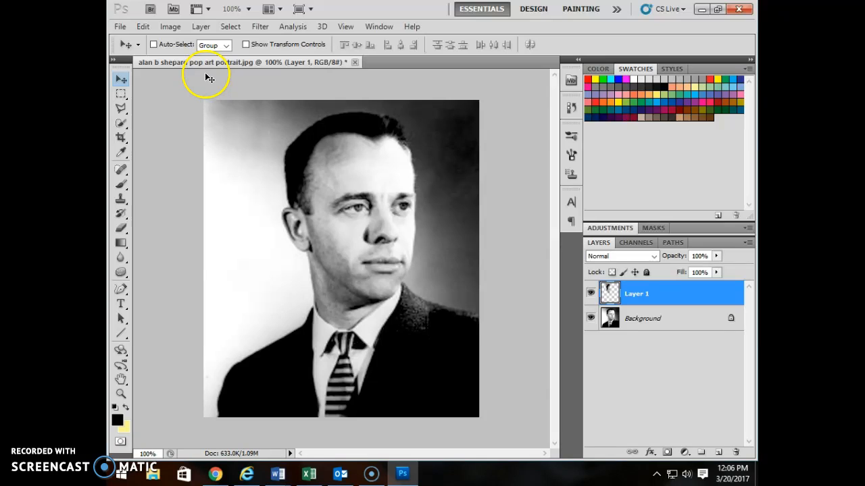
key(Left)
key(Left)
key(Left)
key(Left)
key(Left)
key(Left)
key(Left)
key(Left)
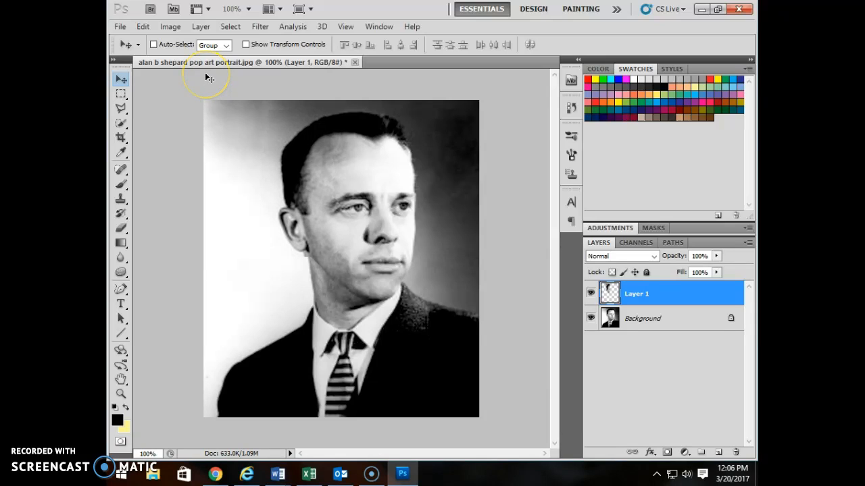
key(Right)
key(Right)
key(Right)
key(Right)
key(Right)
key(Right)
key(Right)
key(Right)
key(Right)
key(Right)
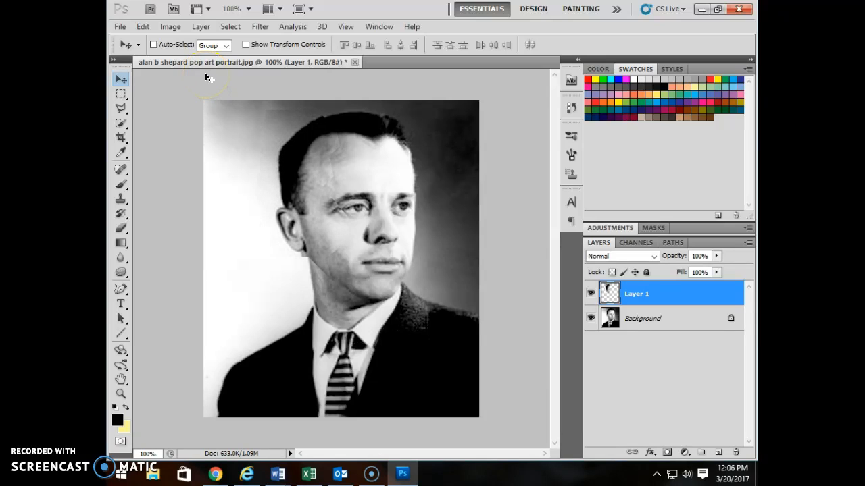
key(Right)
key(Right)
key(Right)
key(Right)
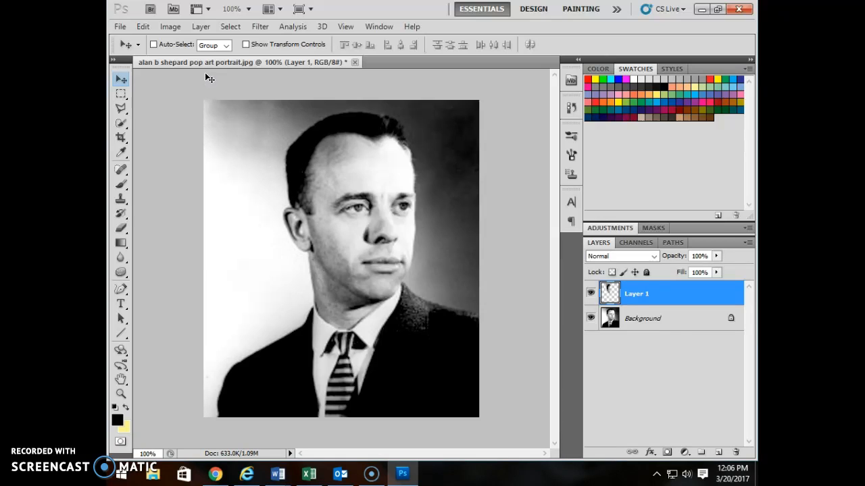
key(Left)
key(Left)
key(Left)
key(Left)
key(Left)
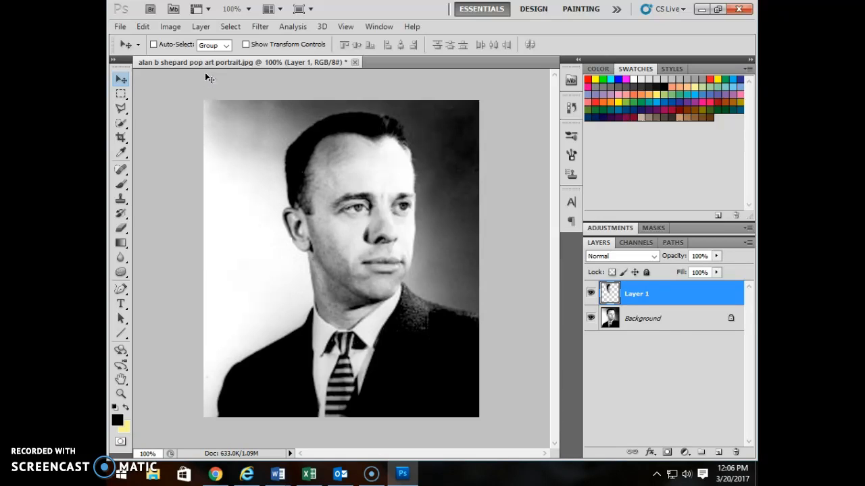
Free-transform the copied face piece, rotating it about 2.3° clockwise and shifting it 2 px to the left
key(ctrl+t)
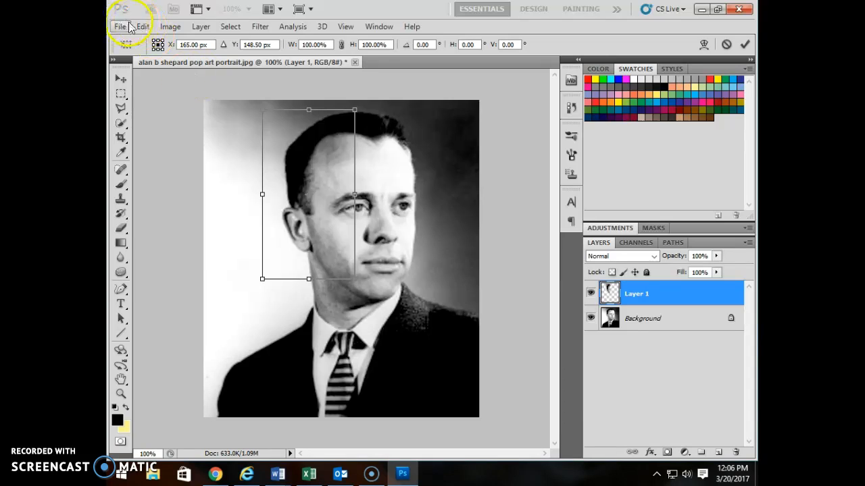
click(245, 194)
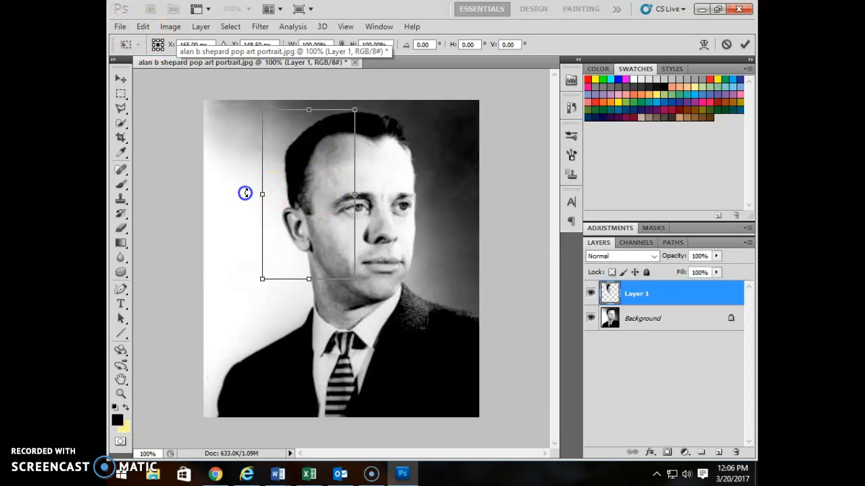
drag(245, 192, 245, 191)
key(Left)
key(Left)
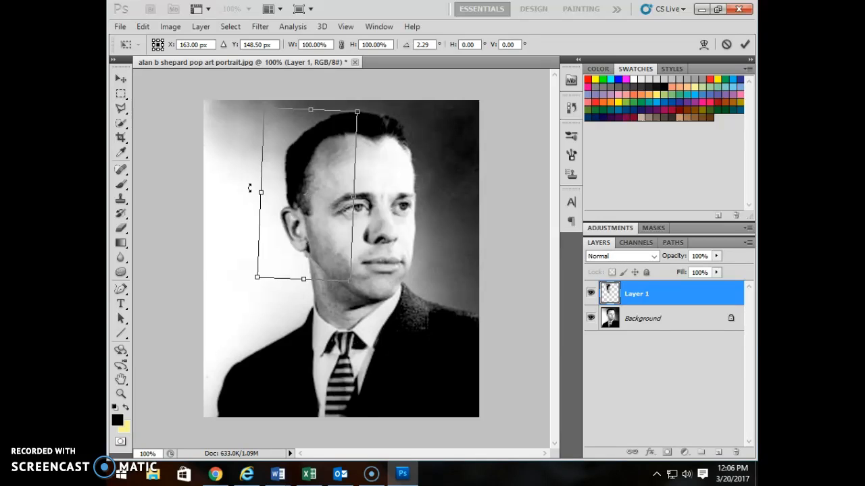
key(Return)
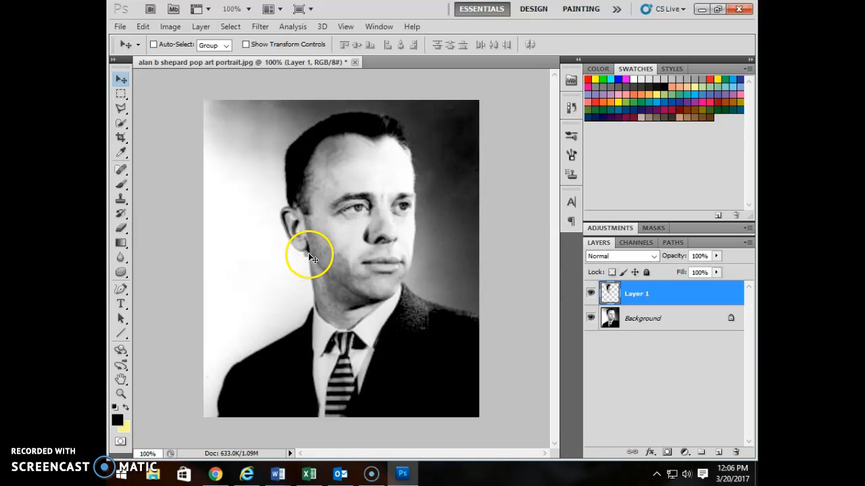
Give the copied face piece a Drop Shadow with 4 px distance, 9% spread and 10 px size
double_click(691, 295)
drag(493, 231, 521, 98)
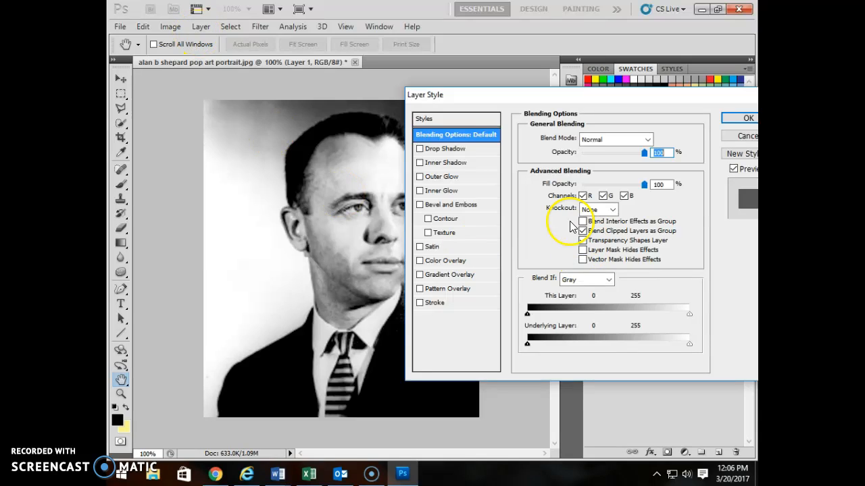
click(420, 204)
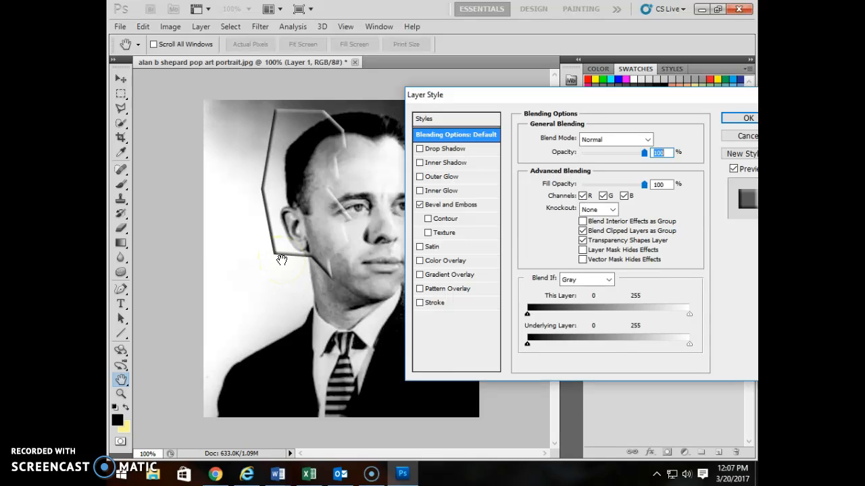
click(420, 205)
click(420, 150)
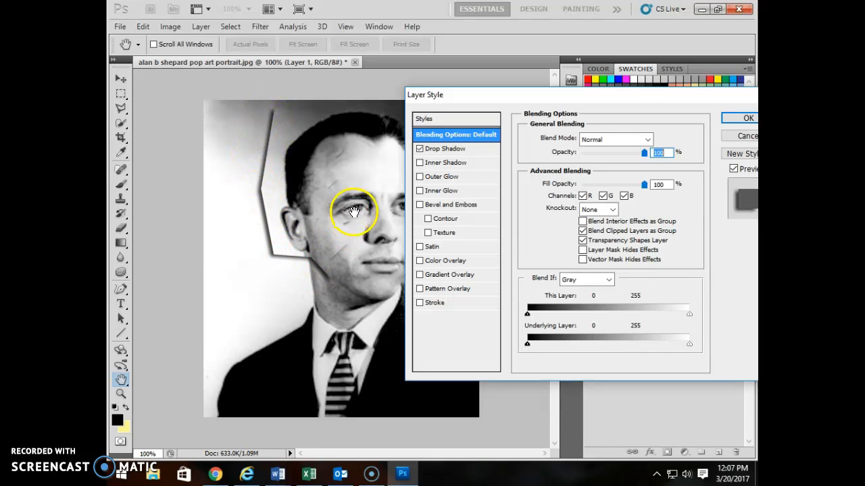
click(451, 150)
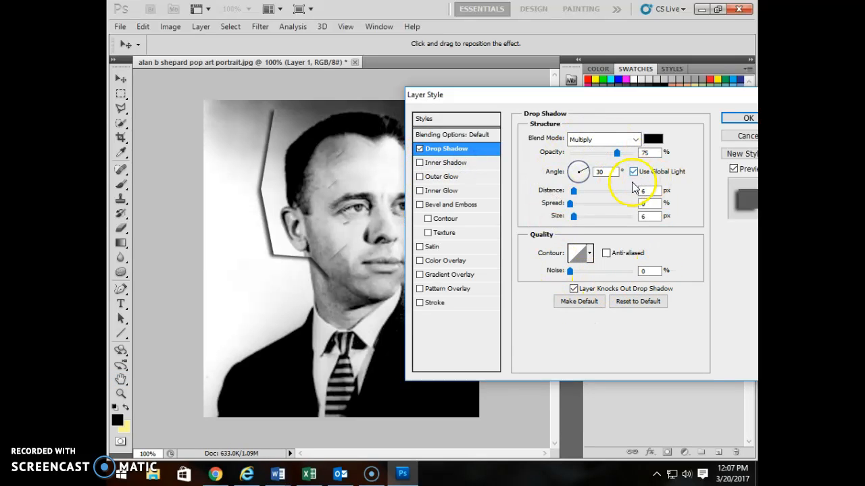
drag(575, 219, 572, 193)
click(573, 202)
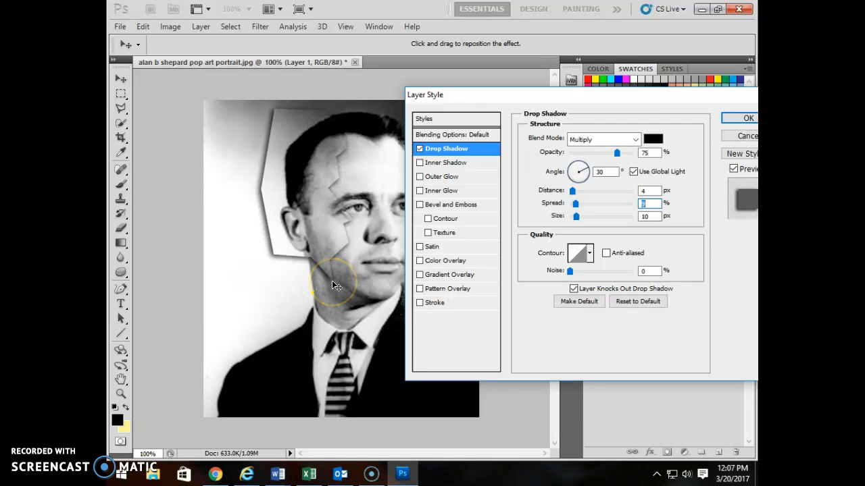
click(742, 119)
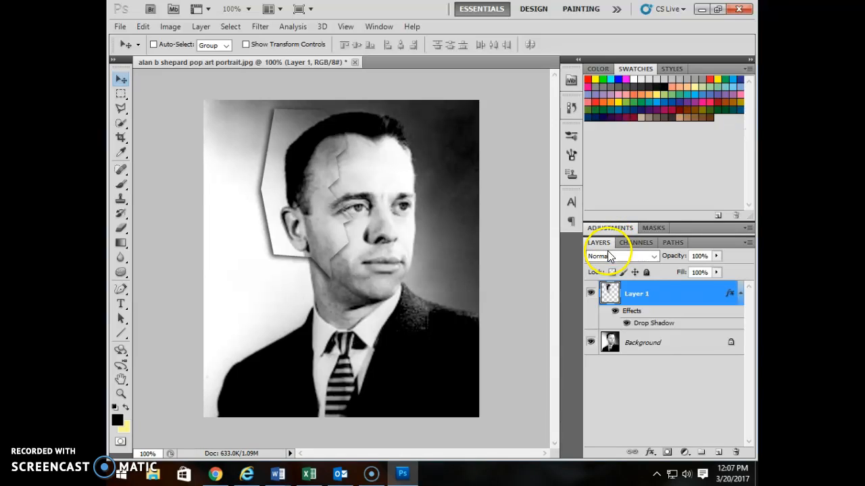
Duplicate the face piece's layer and clear the layer style from the copy
key(ctrl+j)
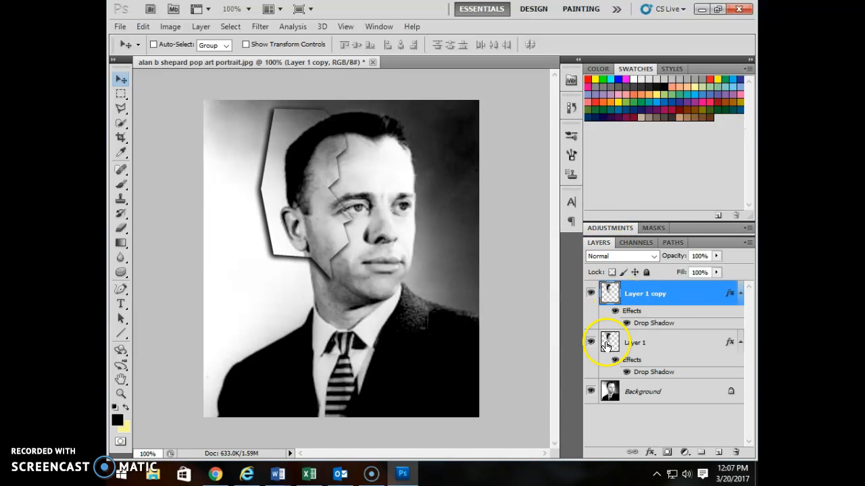
right_click(632, 316)
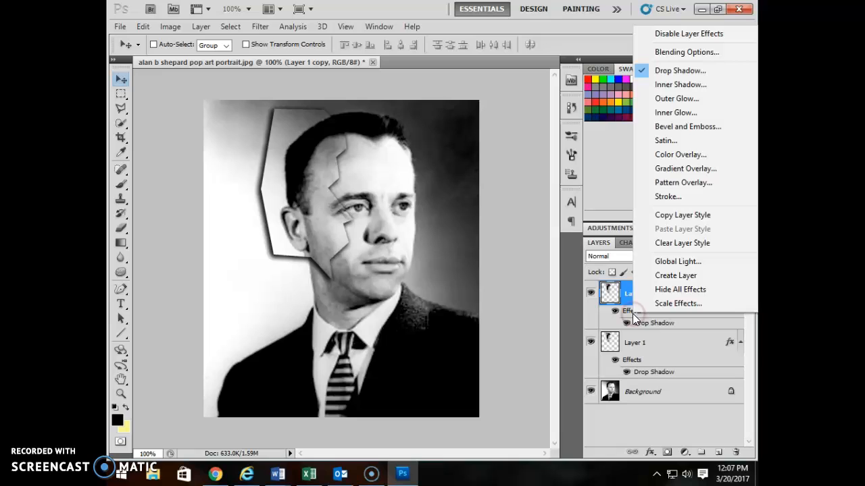
click(684, 243)
Hide the original Layer 1 and rename its copy "airbrush under"
click(590, 318)
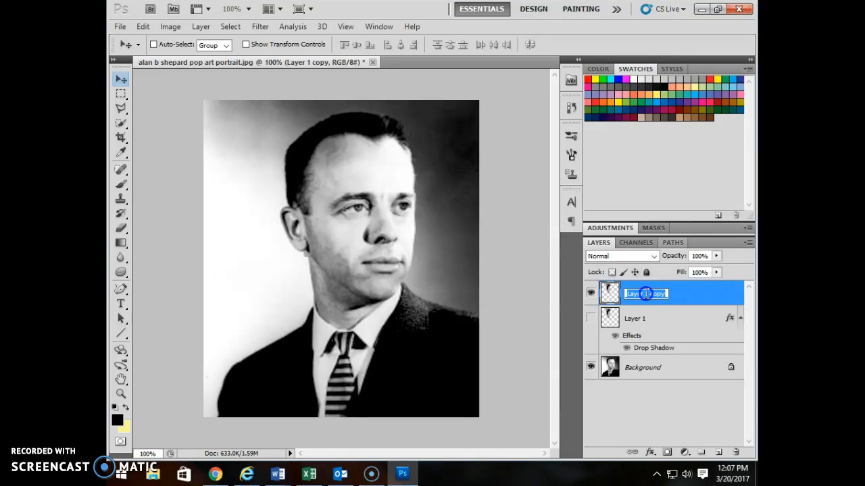
text(airbrush under)
key(Return)
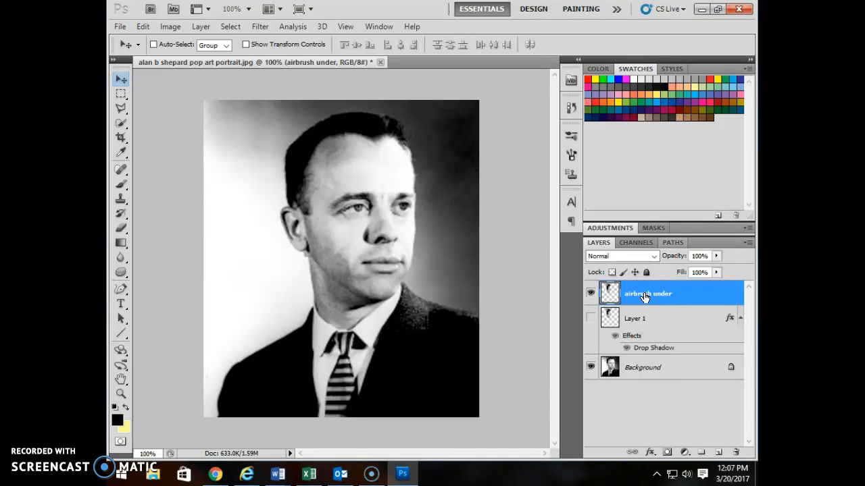
Add a new empty layer and ready the Brush tool with black (000000) as the foreground color
click(718, 452)
click(121, 184)
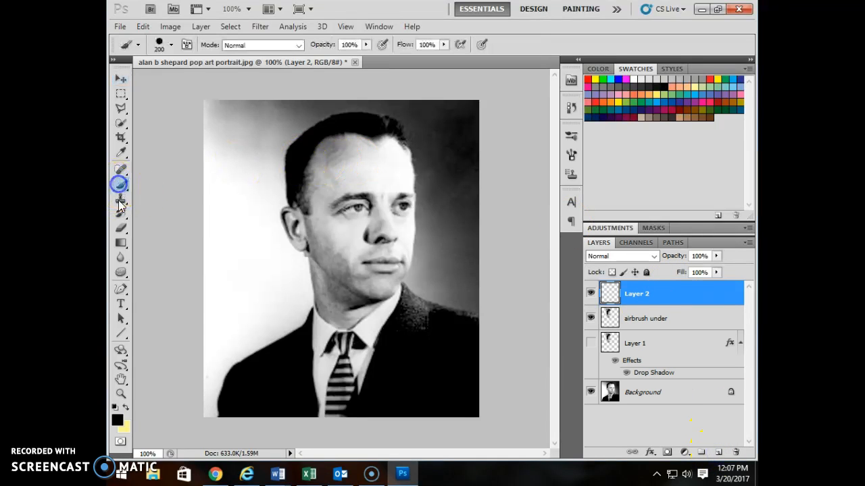
click(118, 419)
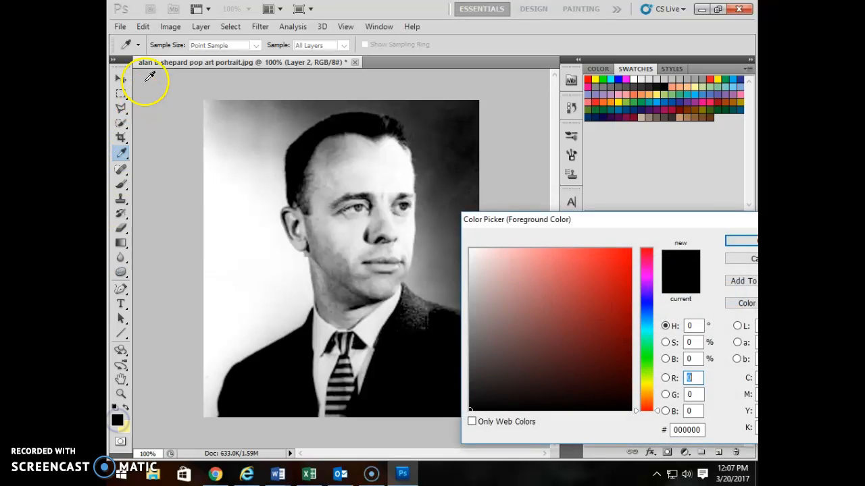
click(742, 242)
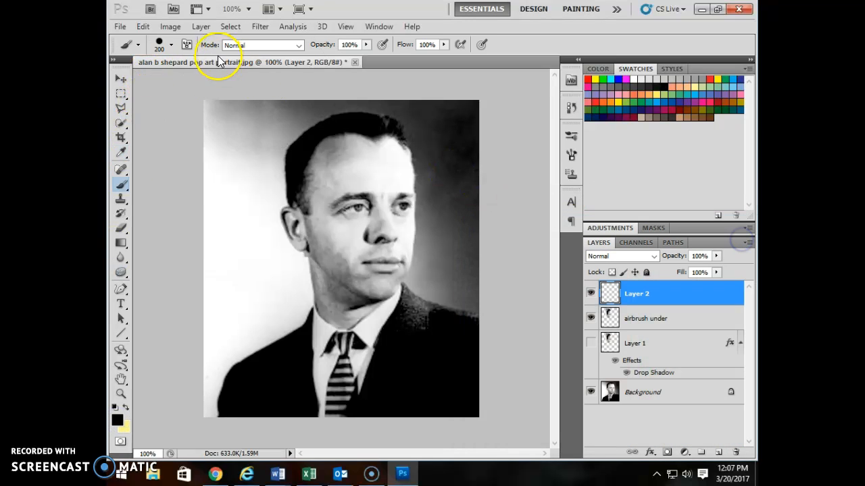
Reduce the brush size to 25 px
click(172, 45)
drag(247, 112, 252, 110)
click(166, 80)
click(331, 12)
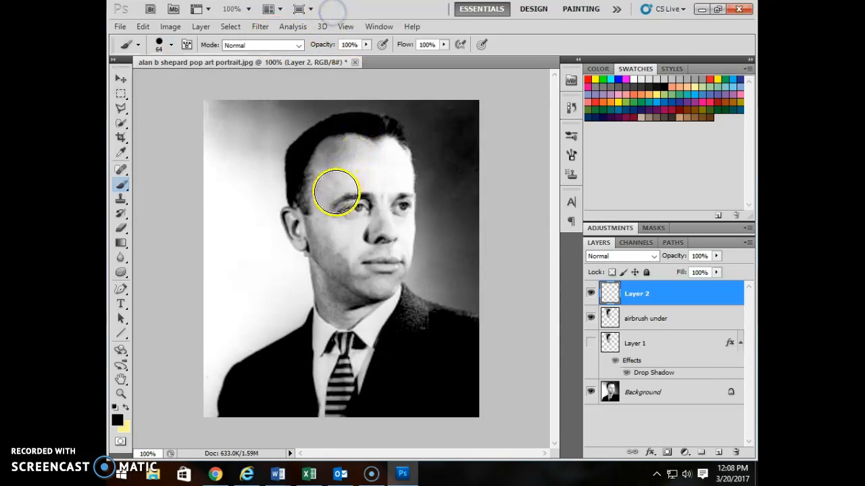
key(bracketleft)
key(bracketleft)
key(bracketleft)
key(bracketleft)
key(bracketleft)
key(bracketleft)
key(bracketleft)
Place the empty layer beneath the "airbrush under" layer and lower the brush hardness to its minimum
mouse_move(622, 302)
mouse_down()
mouse_move(610, 309)
mouse_move(650, 296)
mouse_move(654, 327)
mouse_up()
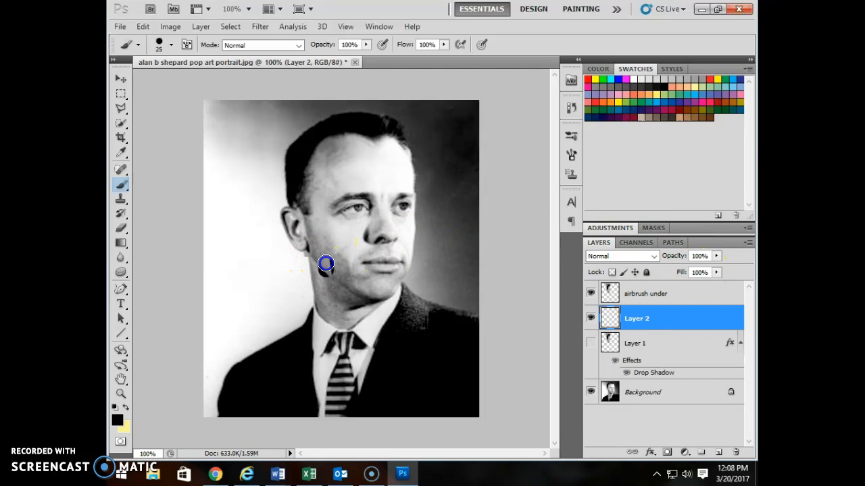
key(ctrl+z)
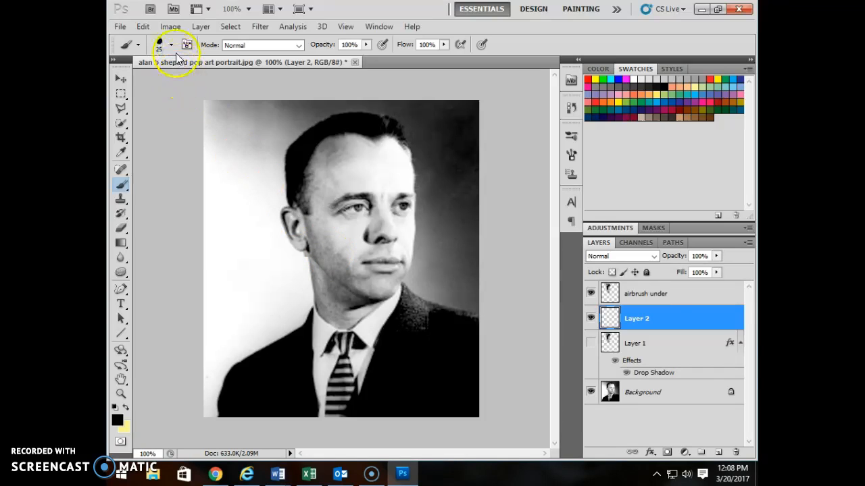
click(171, 44)
drag(250, 106, 126, 106)
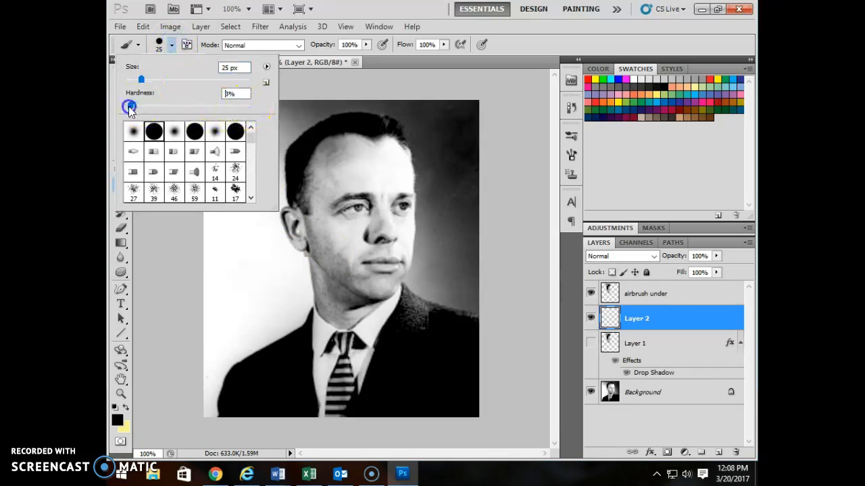
key(Return)
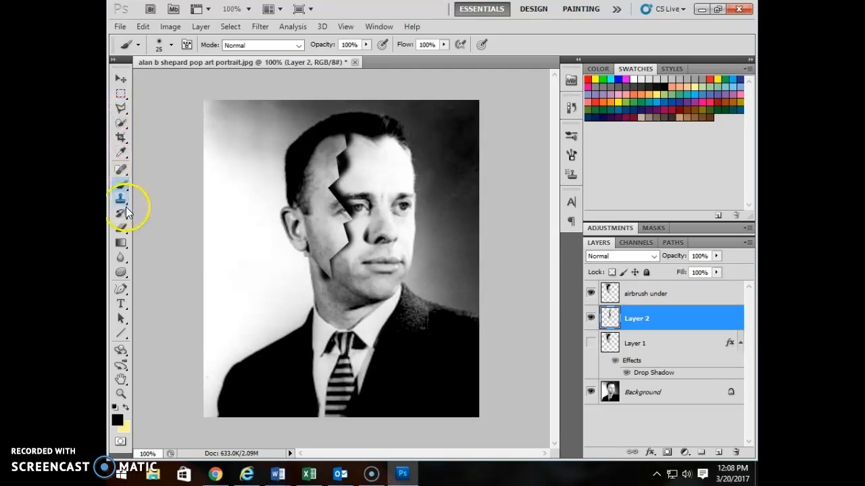
Erase the excess black shading beside the forehead section of the crack on Layer 2 with a minimum-hardness eraser of 20 px
click(122, 227)
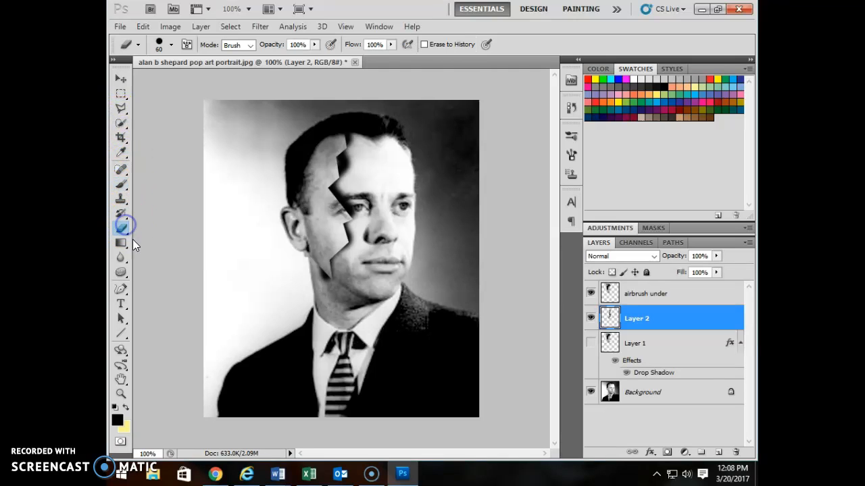
click(171, 45)
drag(247, 106, 114, 105)
click(401, 7)
drag(363, 173, 361, 167)
key(bracketleft)
key(bracketleft)
key(bracketleft)
key(bracketleft)
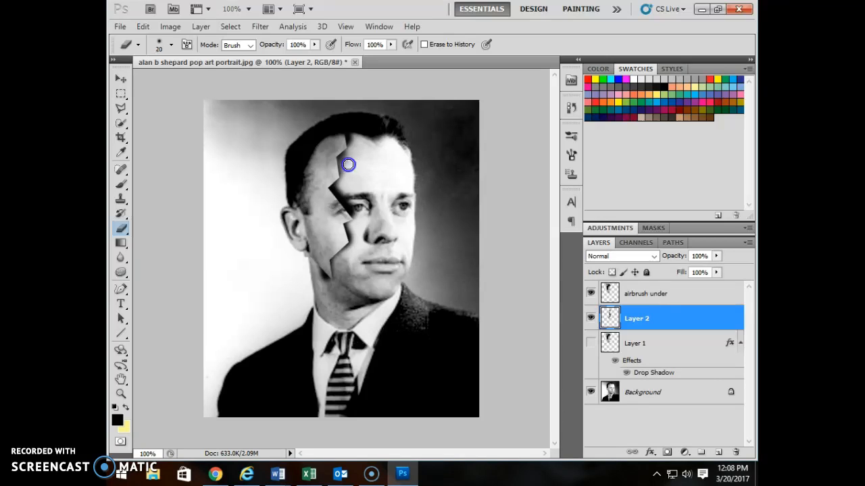
mouse_move(349, 176)
mouse_down()
mouse_move(388, 198)
mouse_move(362, 206)
mouse_up()
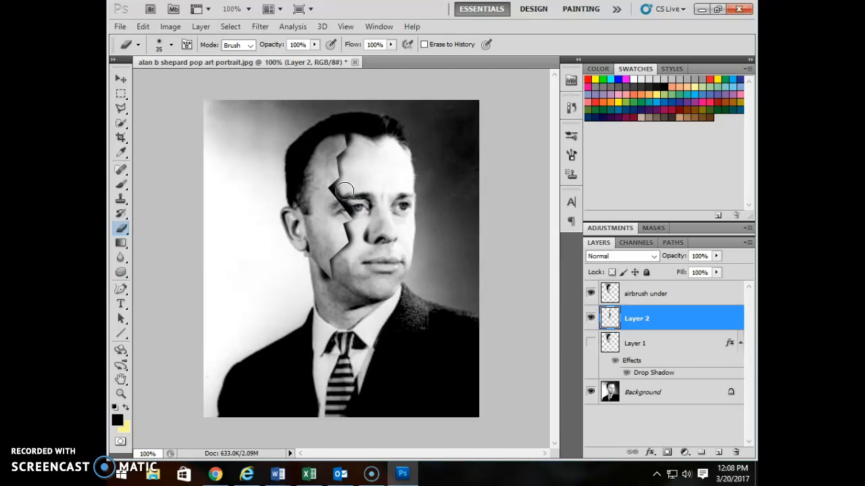
Erase the excess black shading beside the eye, cheek and jaw sections of the crack, using a 25 px soft eraser for the lower parts
mouse_move(346, 190)
mouse_down()
mouse_move(375, 216)
mouse_move(349, 193)
mouse_up()
key(bracketleft)
key(bracketleft)
key(bracketleft)
key(bracketleft)
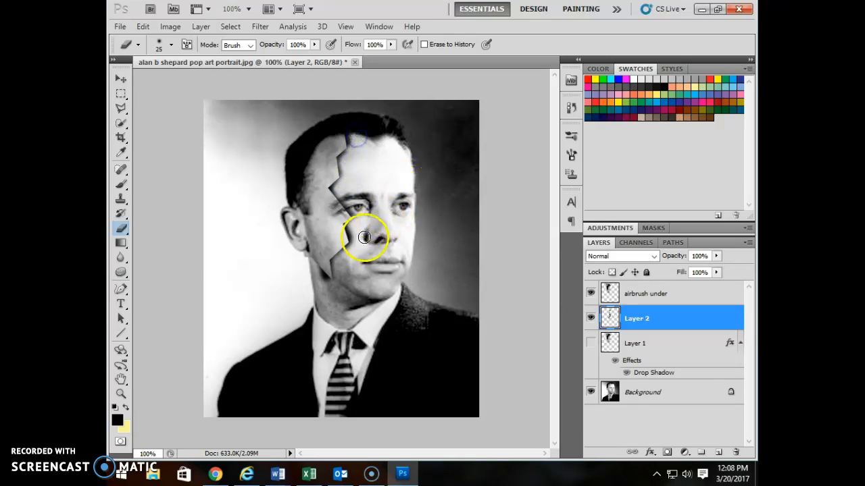
drag(358, 236, 364, 245)
drag(321, 281, 318, 275)
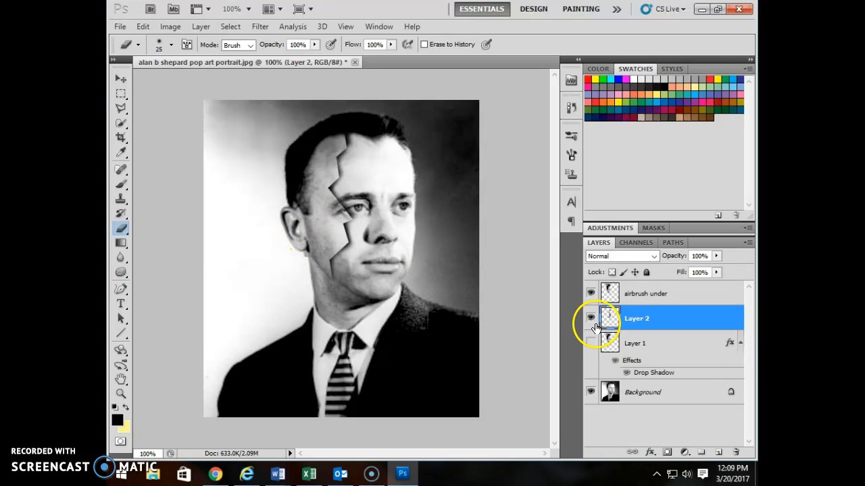
Erase the leftover background beneath the ear and along the jaw on the "airbrush under" layer with a 10 px eraser at 98% hardness
click(642, 307)
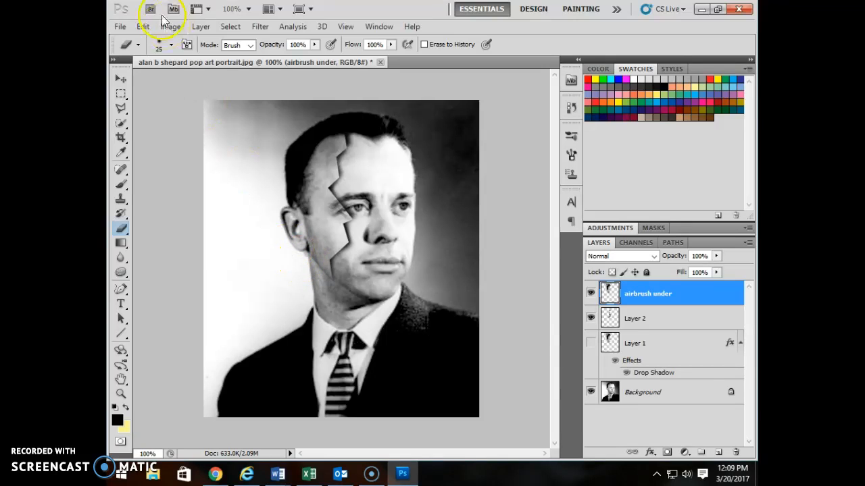
click(172, 45)
drag(167, 105, 125, 106)
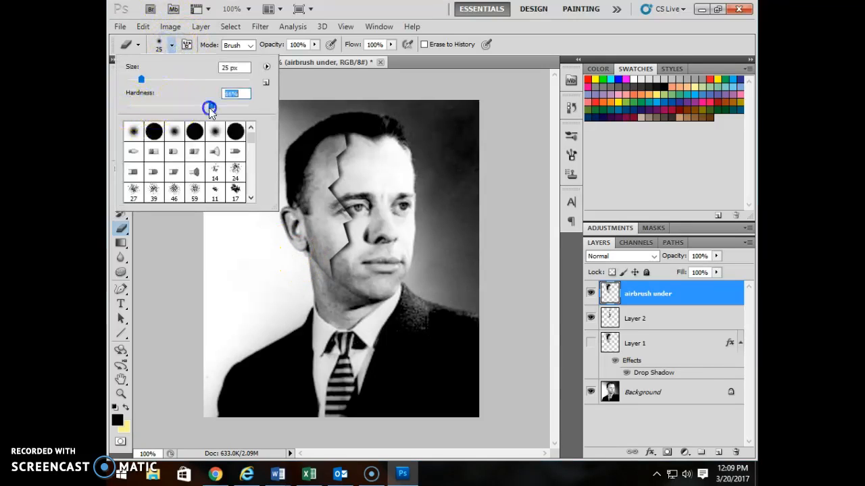
click(366, 4)
key([)
key([)
scroll(297, 255, up, 3)
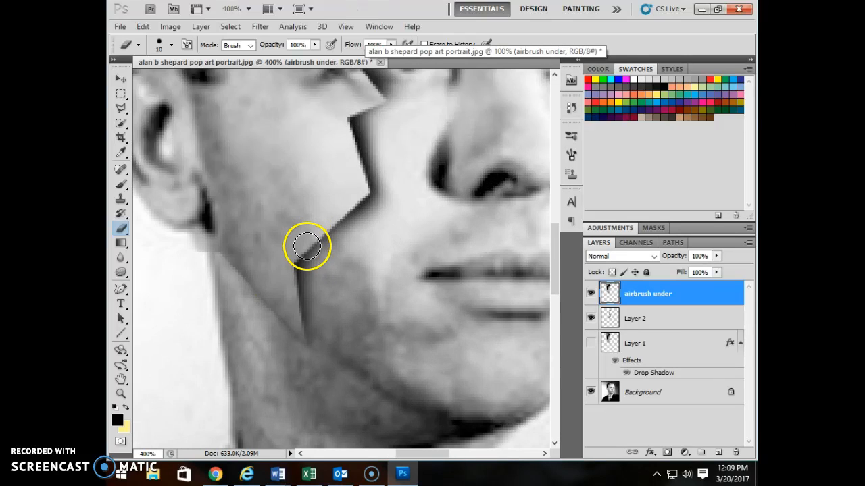
mouse_move(293, 248)
mouse_down()
mouse_move(189, 255)
mouse_move(195, 247)
mouse_move(193, 260)
mouse_up()
click(295, 354)
mouse_move(296, 354)
mouse_down()
mouse_move(270, 329)
mouse_move(302, 357)
mouse_move(268, 329)
mouse_move(301, 351)
mouse_move(277, 331)
mouse_up()
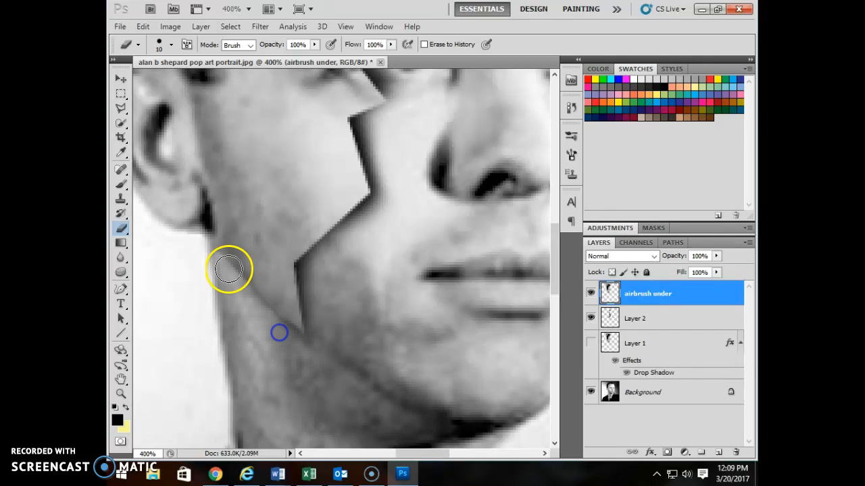
Lower the eraser hardness to its minimum and soften the piece's lower edge along the jawline
click(172, 44)
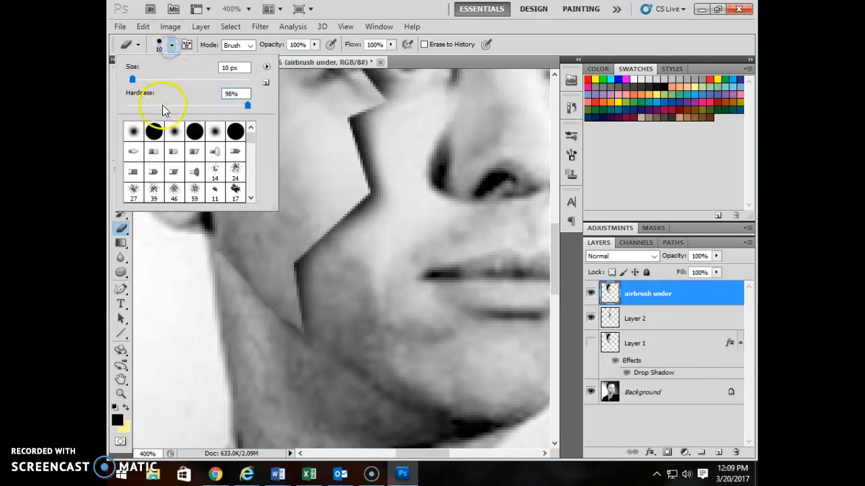
click(128, 104)
click(336, 9)
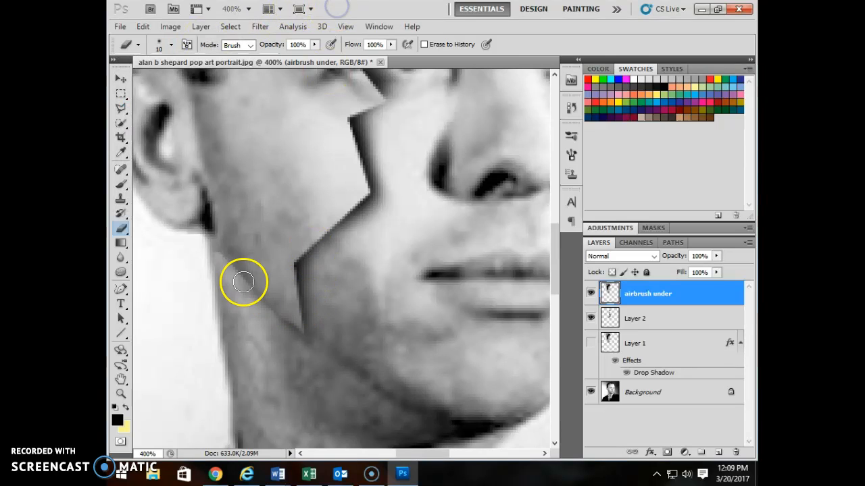
drag(217, 258, 310, 347)
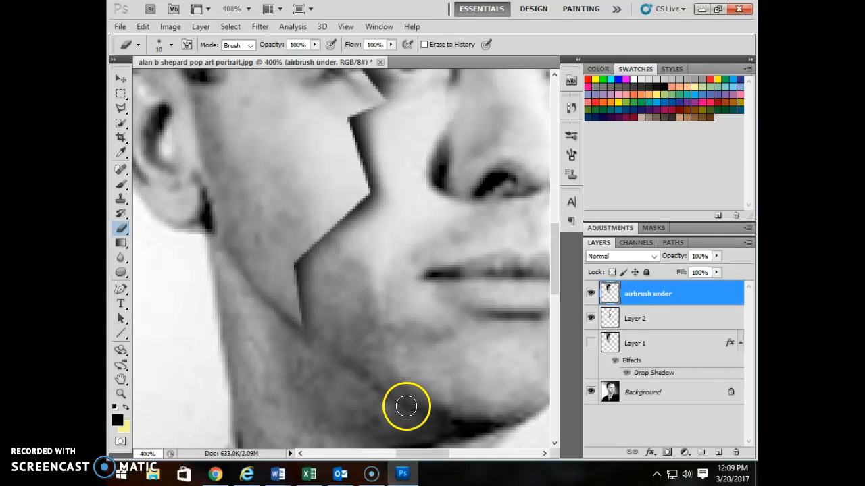
Erase the leftover background of the "airbrush under" piece along the top edge of the hair with the 10 px soft eraser
scroll(377, 372, up, 5)
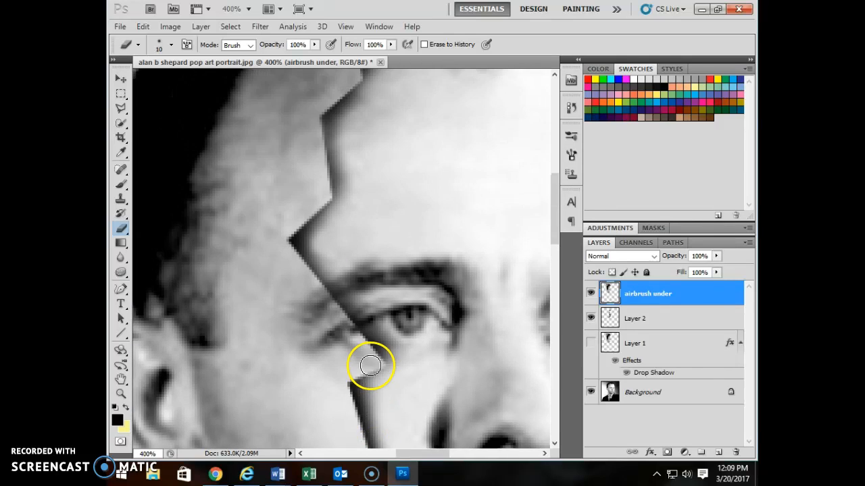
scroll(370, 366, up, 5)
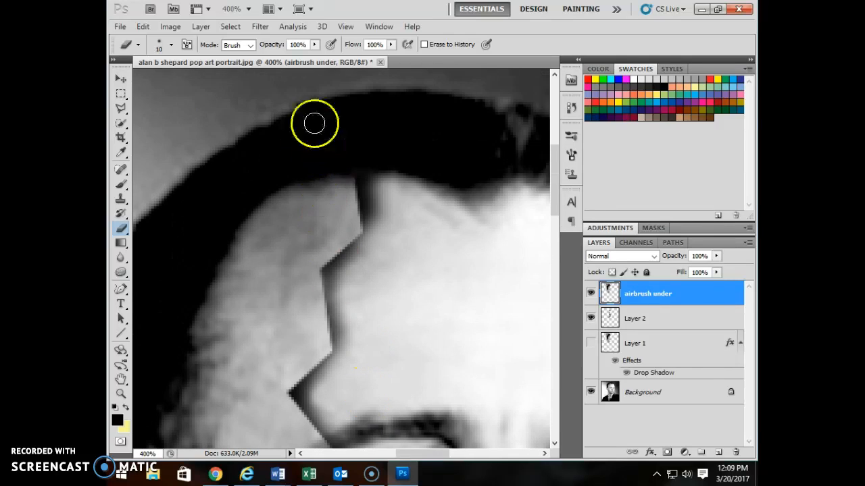
click(300, 93)
mouse_move(300, 94)
mouse_down()
mouse_move(264, 106)
mouse_move(236, 133)
mouse_up()
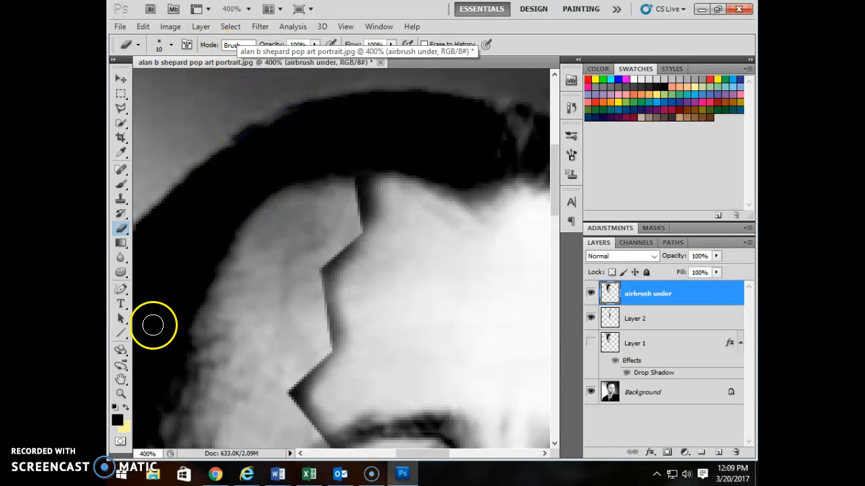
drag(405, 456, 391, 457)
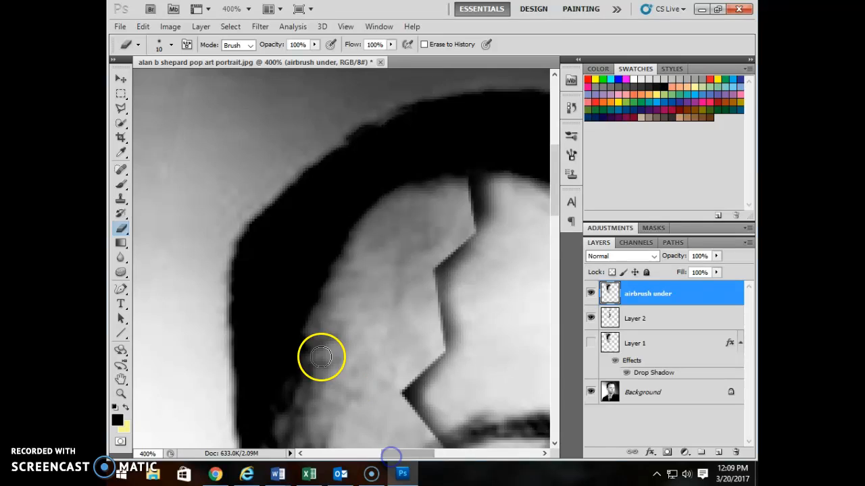
scroll(272, 344, down, 3)
scroll(273, 344, down, 2)
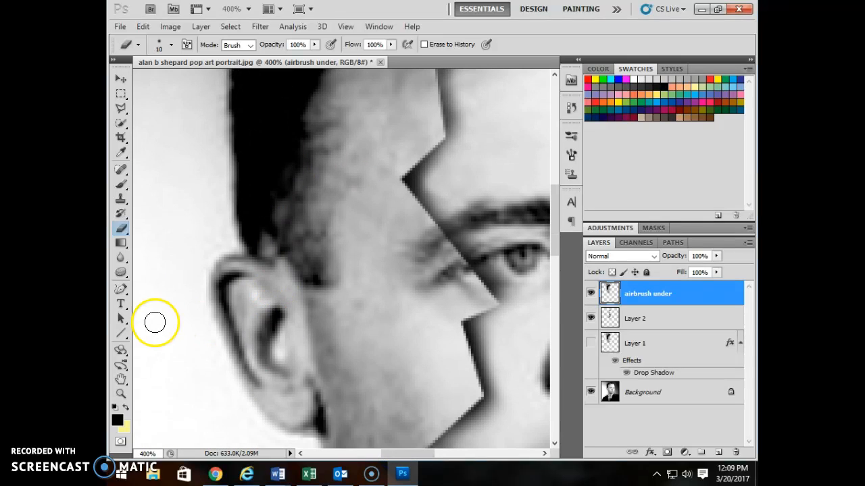
double_click(120, 379)
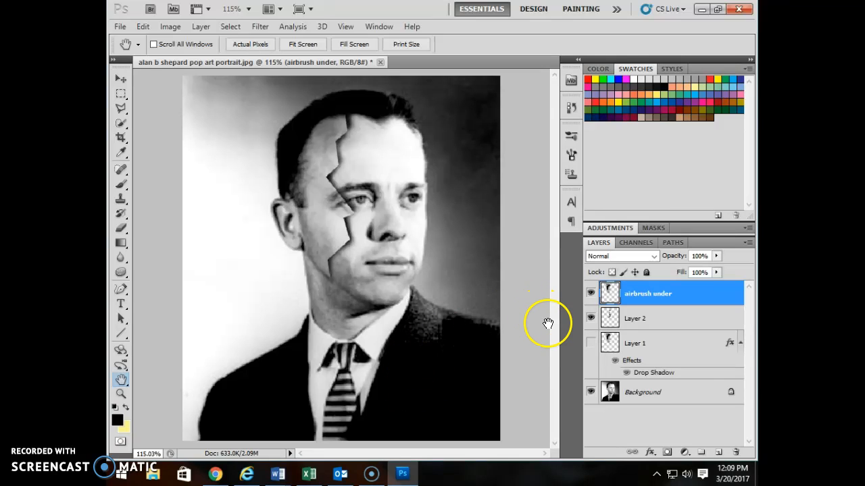
Compare the image with and without the "airbrush under" layer and rename Layer 2 as "shadow"
click(591, 294)
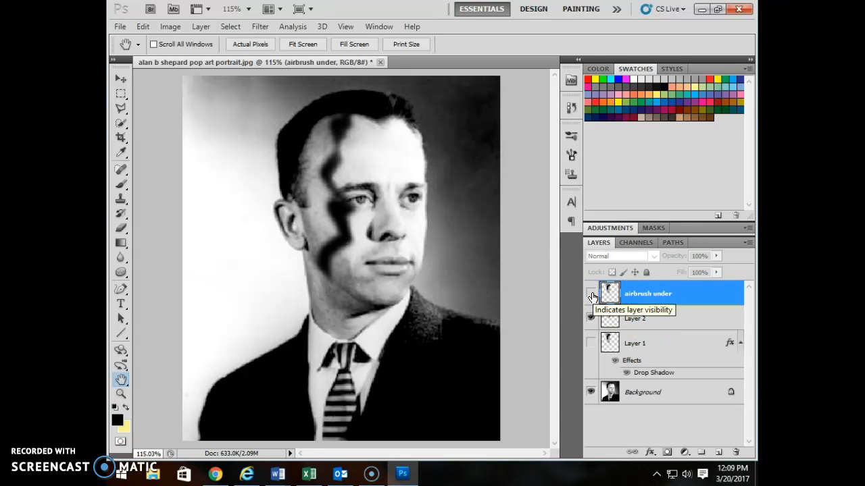
click(591, 294)
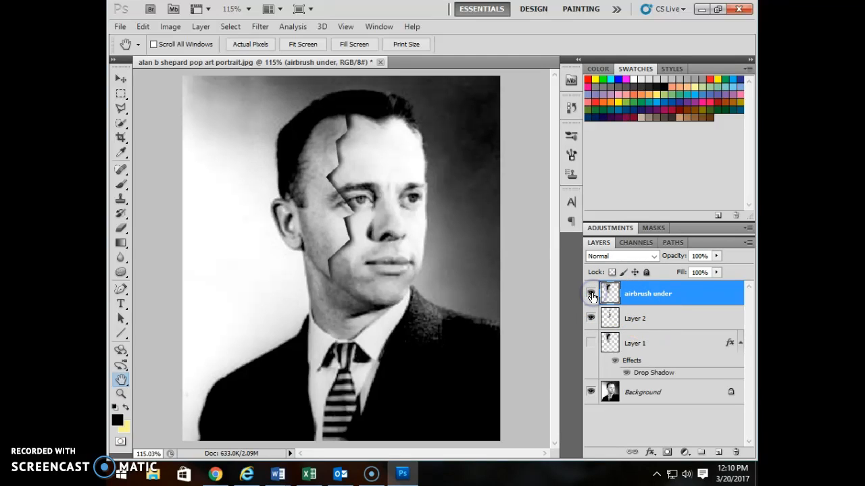
click(627, 319)
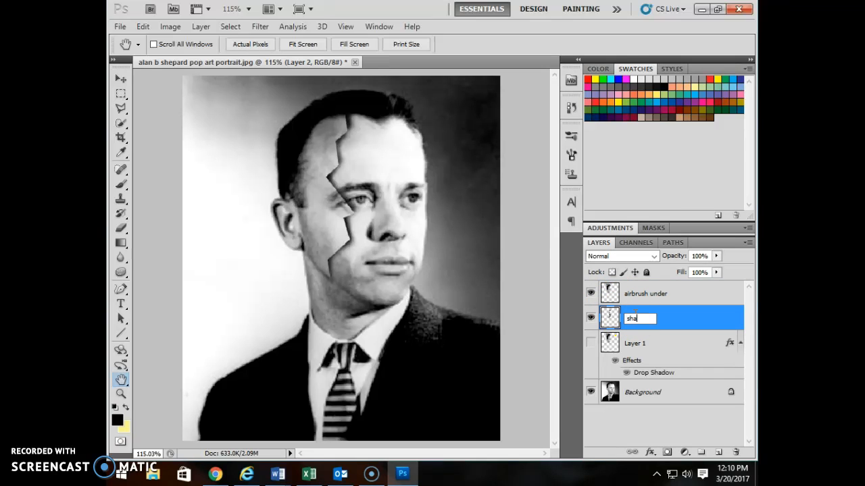
text(shadow)
click(649, 294)
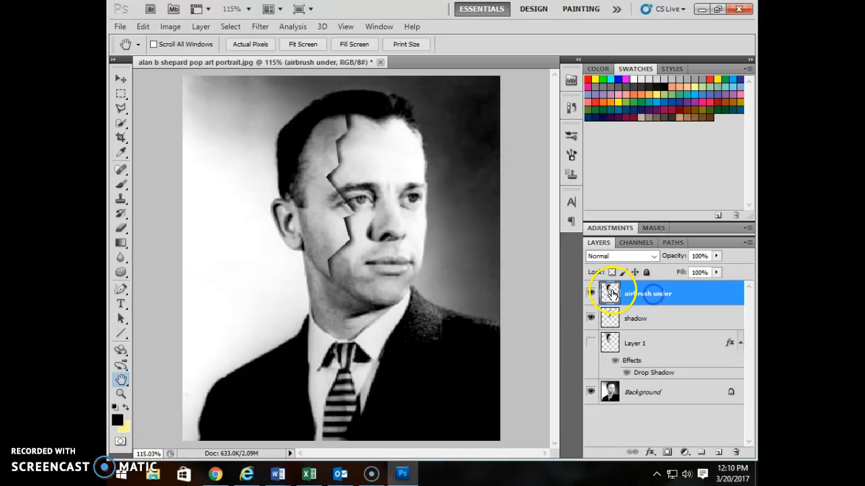
Hide the "airbrush under" and "shadow" layers and show Layer 1 with its drop shadow
click(592, 294)
click(592, 294)
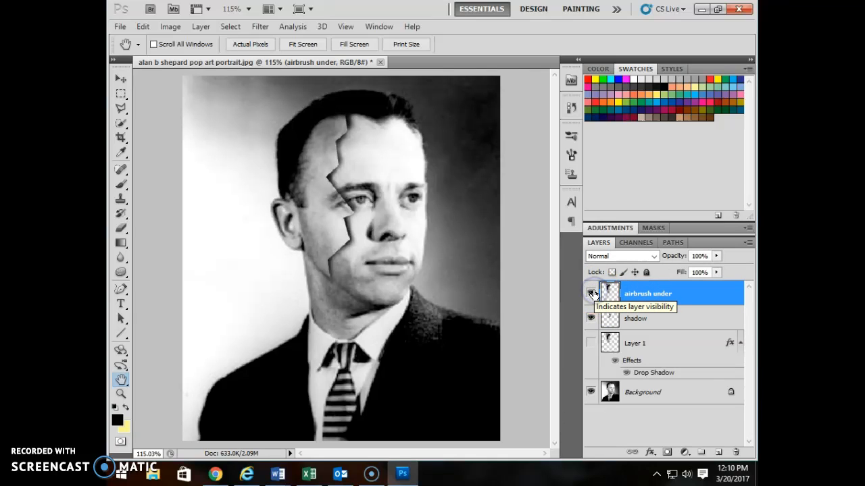
click(592, 294)
click(591, 318)
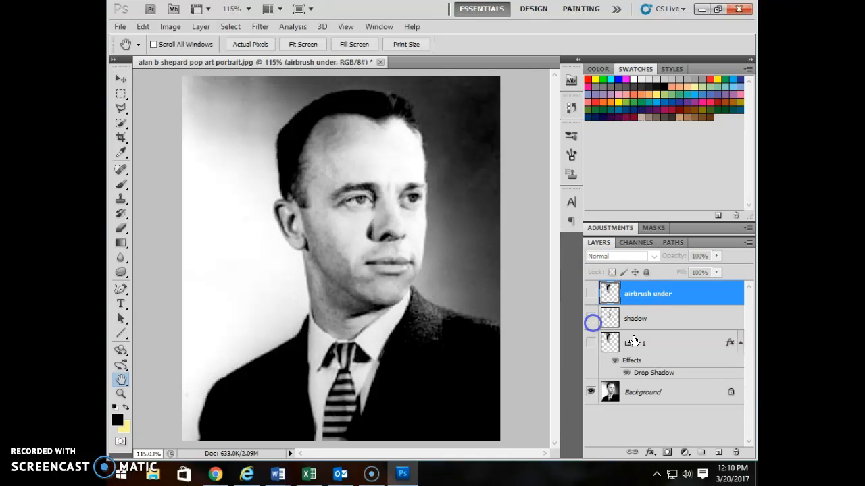
click(641, 341)
click(589, 344)
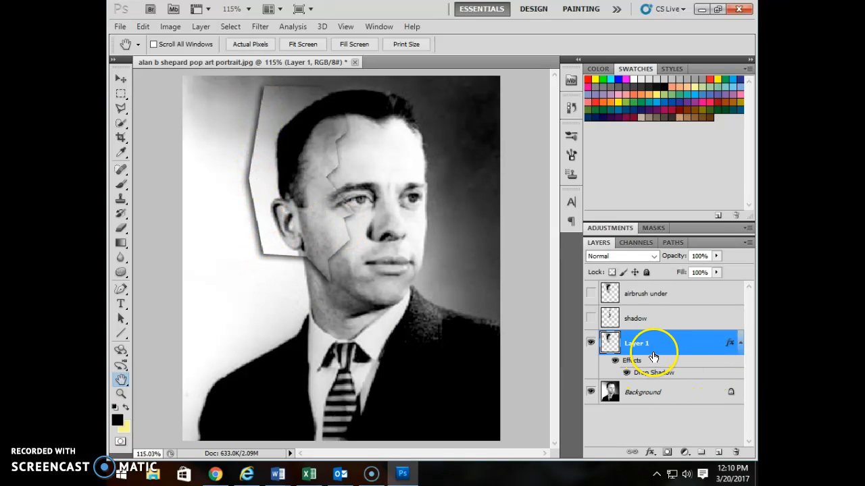
Convert Layer 1 to a smart object and rasterize it to merge the drop shadow into its pixels
right_click(688, 346)
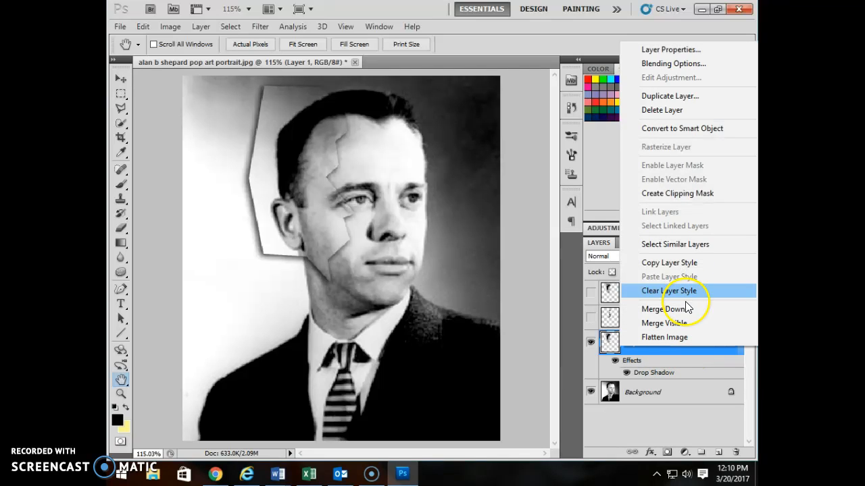
click(676, 128)
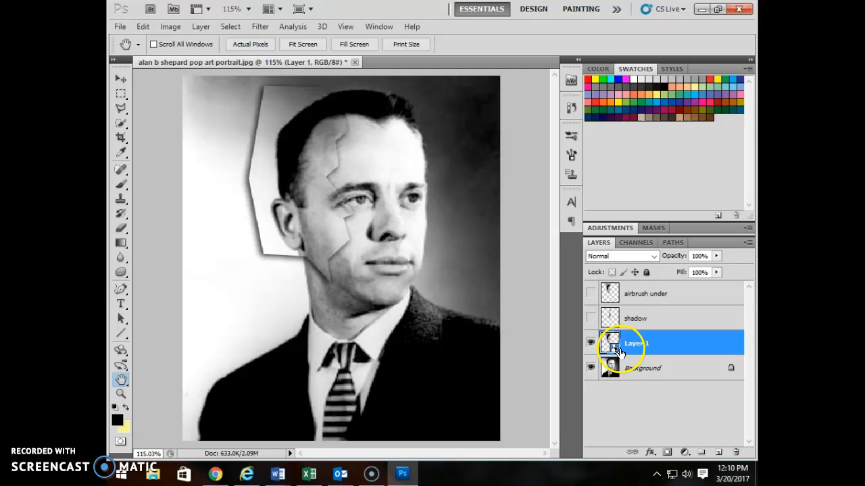
right_click(685, 352)
click(675, 150)
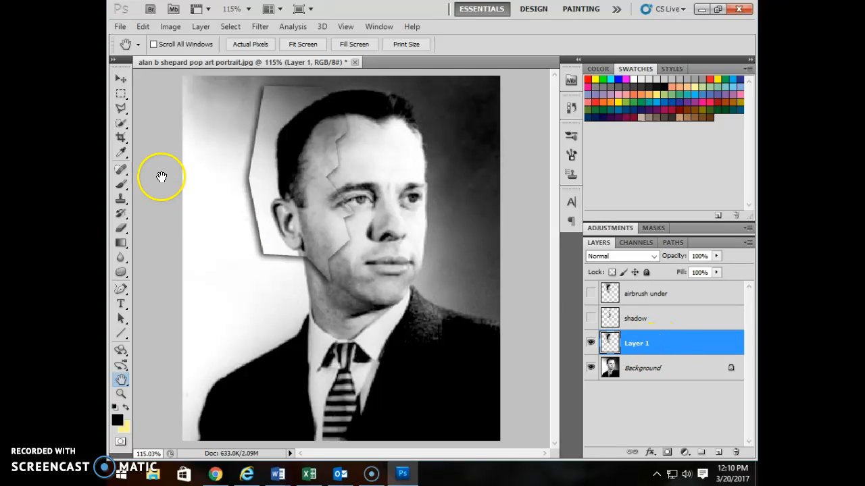
Erase Layer 1's background area and shadow outside the head, beside the hair and beneath the ear, reducing the eraser to 15 px near the ear
click(122, 227)
key(bracketright)
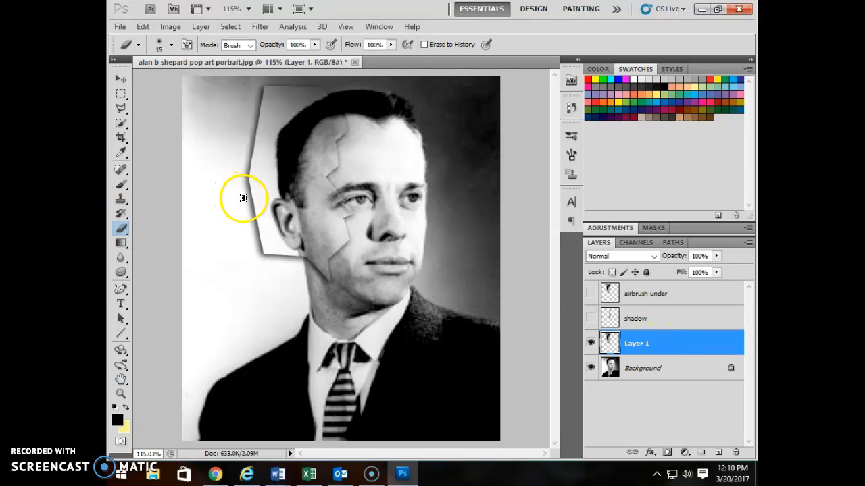
key(bracketright)
key(bracketright)
key(bracketright)
mouse_move(246, 198)
mouse_down()
mouse_move(256, 89)
mouse_move(256, 269)
mouse_move(291, 264)
mouse_move(268, 267)
mouse_move(282, 267)
mouse_move(277, 272)
mouse_move(310, 258)
mouse_move(295, 271)
mouse_move(210, 134)
mouse_move(258, 146)
mouse_move(334, 292)
mouse_move(297, 261)
mouse_up()
key(bracketleft)
key(bracketleft)
key(bracketleft)
key(bracketleft)
key(bracketleft)
key(bracketleft)
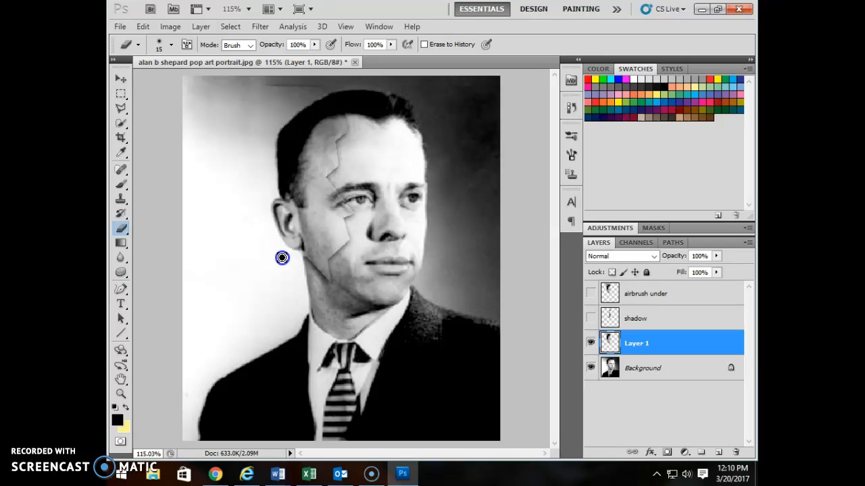
Erase Layer 1's remaining edges and shadow above the hair and along the jaw and neck with a 35 px eraser
click(257, 136)
drag(260, 88, 322, 81)
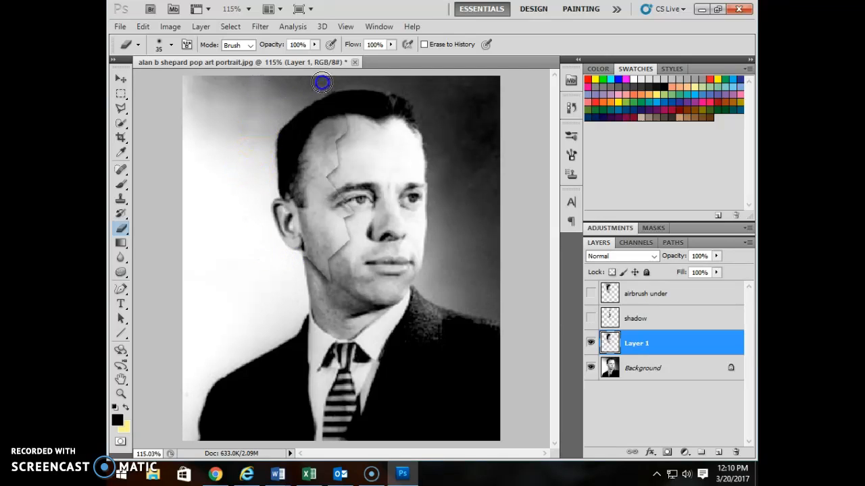
click(248, 109)
mouse_move(269, 264)
mouse_down()
mouse_move(289, 348)
mouse_move(251, 279)
mouse_move(277, 269)
mouse_move(282, 292)
mouse_move(324, 288)
mouse_up()
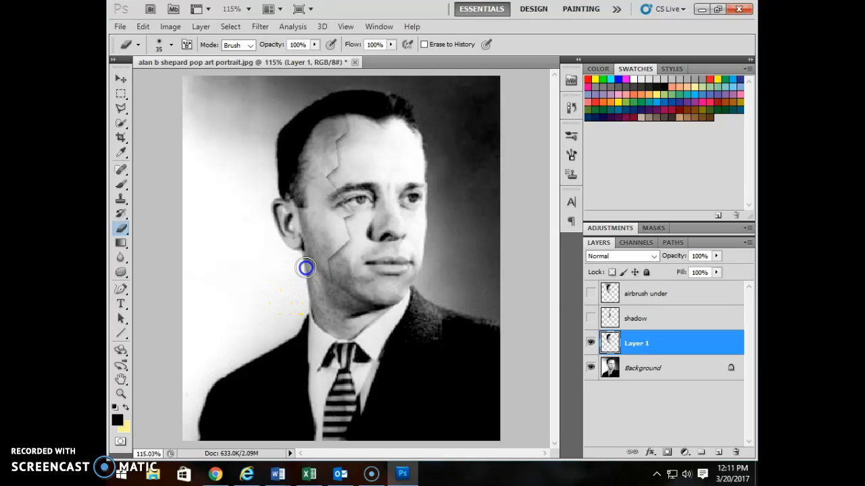
mouse_move(296, 262)
mouse_down()
mouse_move(308, 283)
mouse_move(332, 298)
mouse_move(321, 286)
mouse_up()
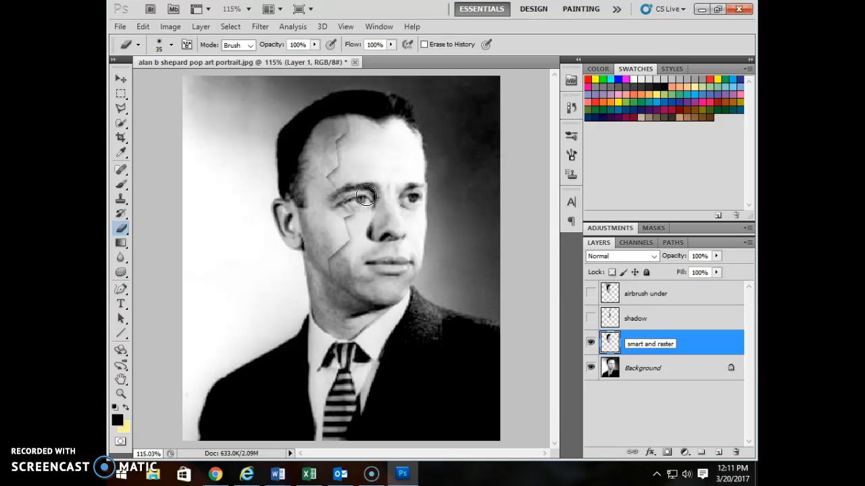
Erase part of the crack's forehead section on the rasterized layer with the 35 px eraser
mouse_move(365, 192)
mouse_down()
mouse_move(308, 183)
mouse_move(331, 148)
mouse_up()
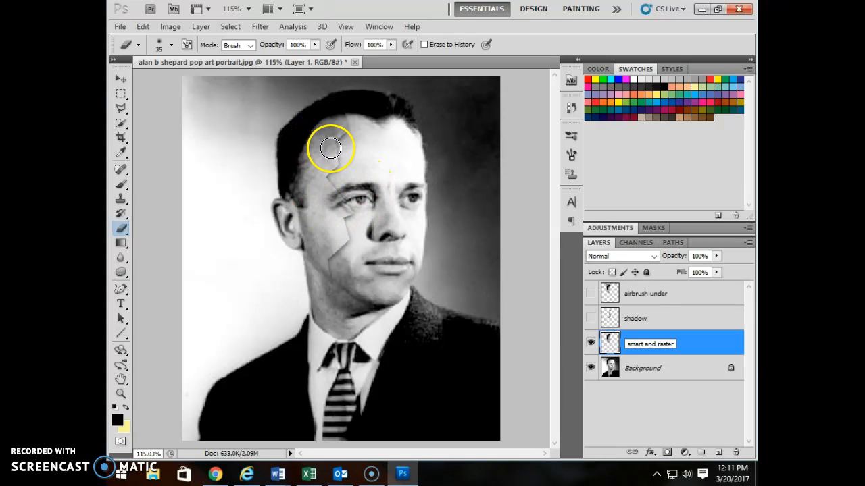